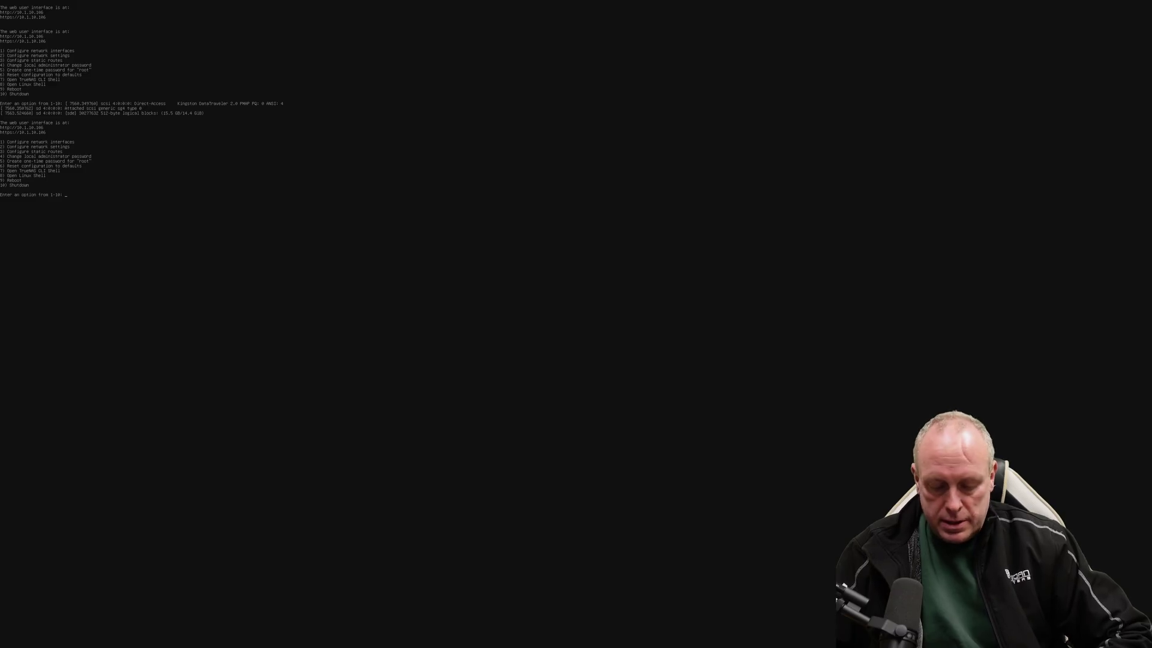
Step: Reboot with TrueNAS console option 9 and boot the NAS from the UEFI: Kingston USB stick
type("9")
key("Return")
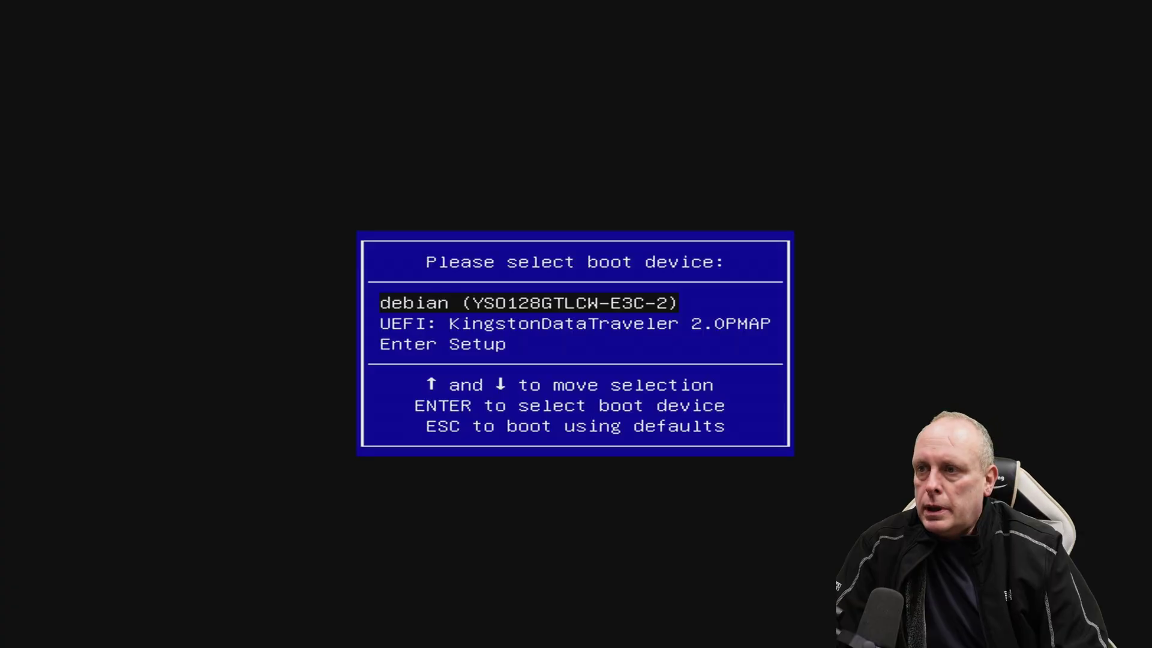
key("Down")
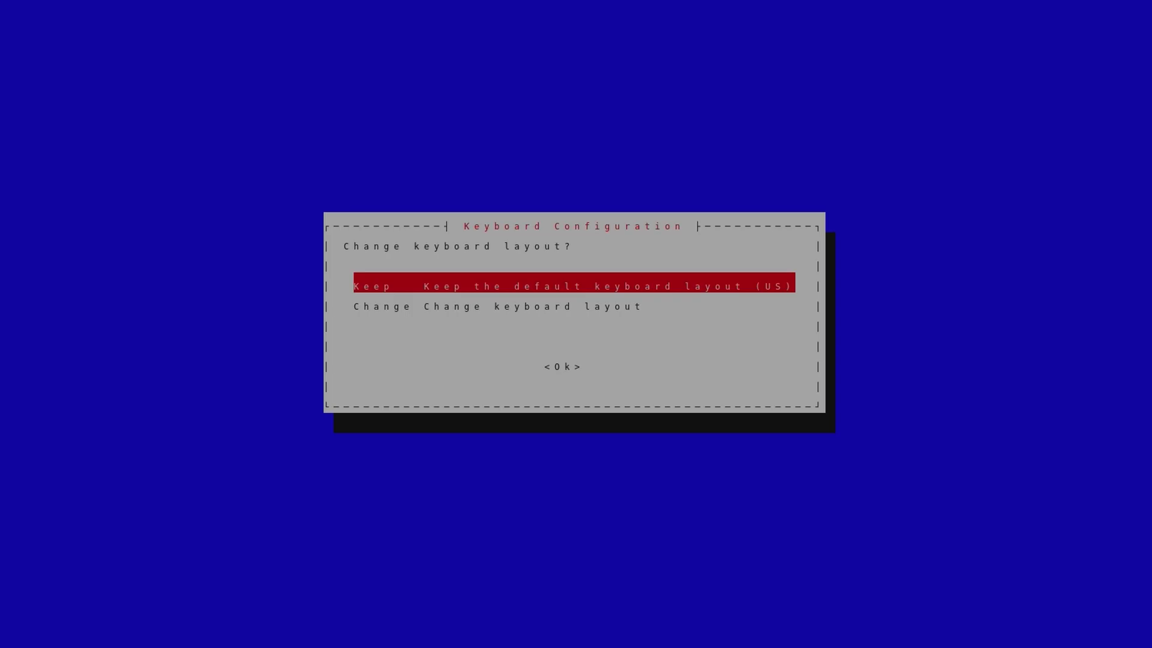
Step: Keep the US keyboard layout and start Clonezilla in device-image mode with local_dev storage
key("Return")
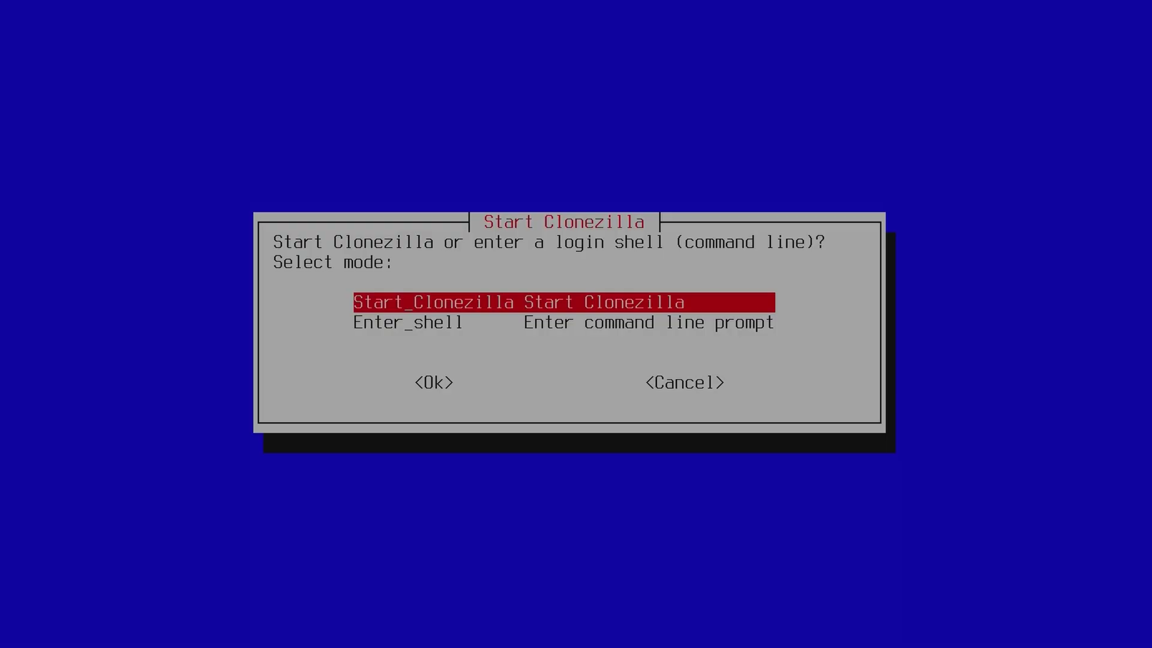
key("Return")
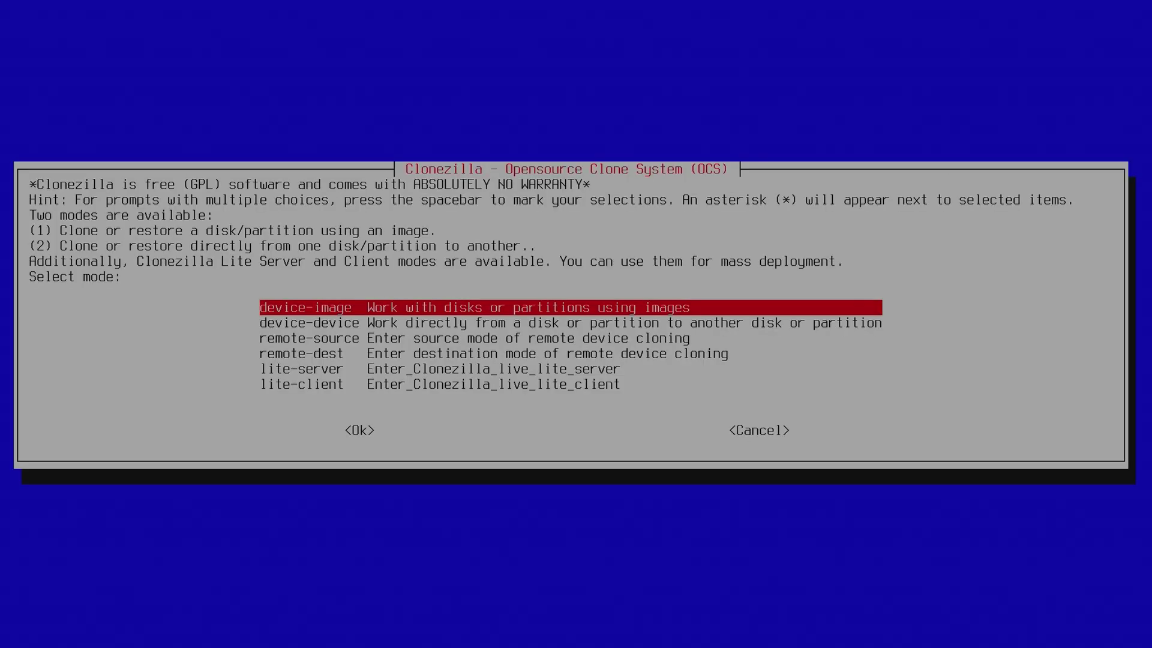
key("Return")
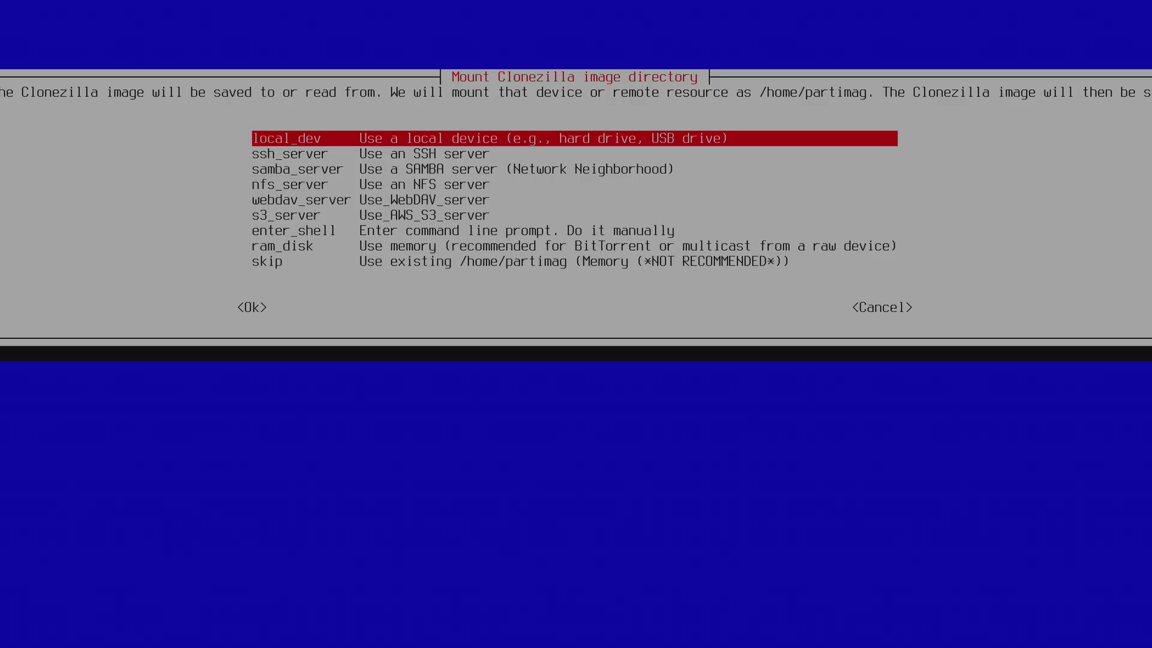
key("Return")
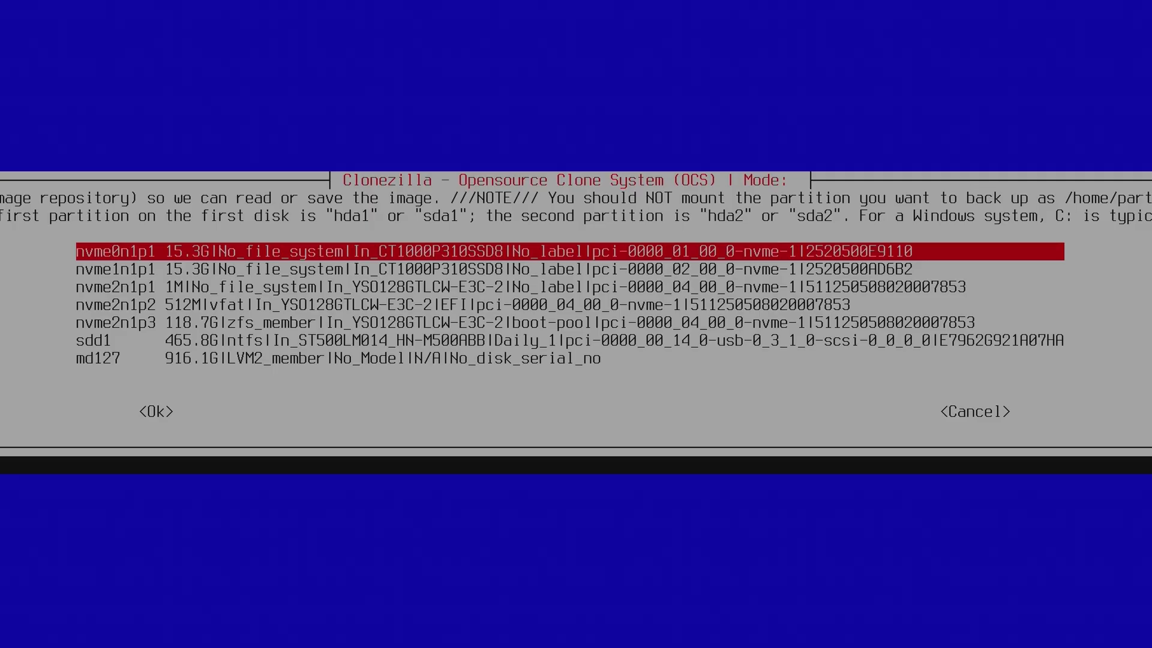
Step: Mount the 465.8G sdd1 partition as the image repository without a file-system check
key("Down")
key("Down")
key("Down")
key("Down")
key("Down")
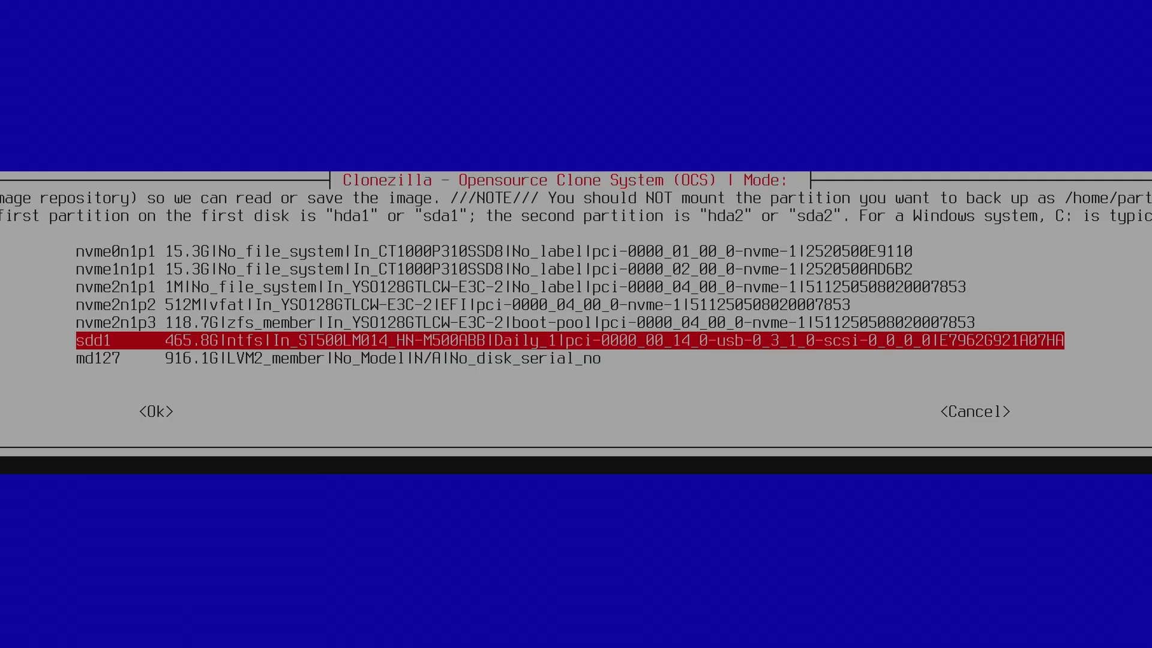
key("Return")
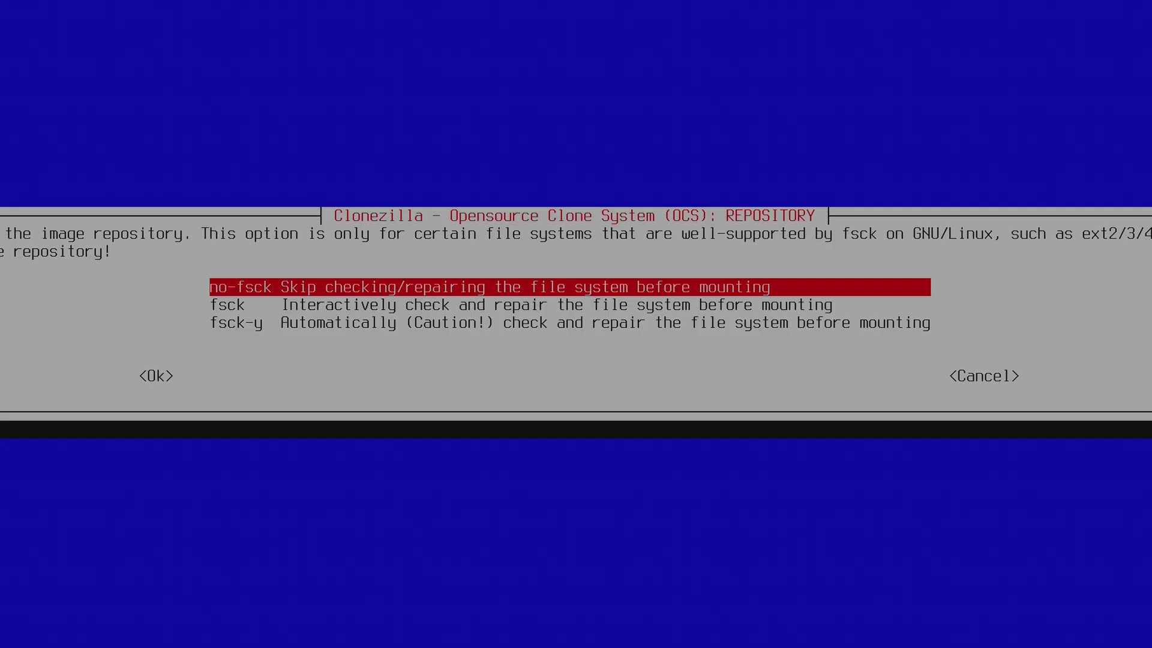
key("Return")
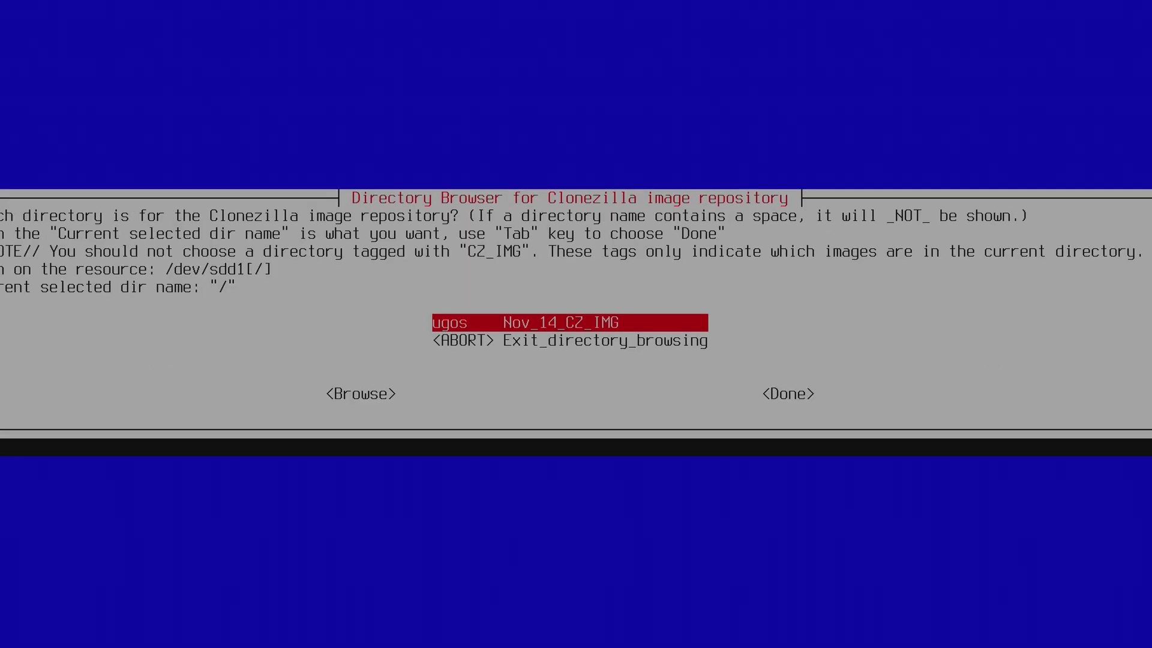
Step: Accept the sdd1 root directory as the repository and decline time synchronisation
key("Down")
key("Up")
key("Down")
key("Tab")
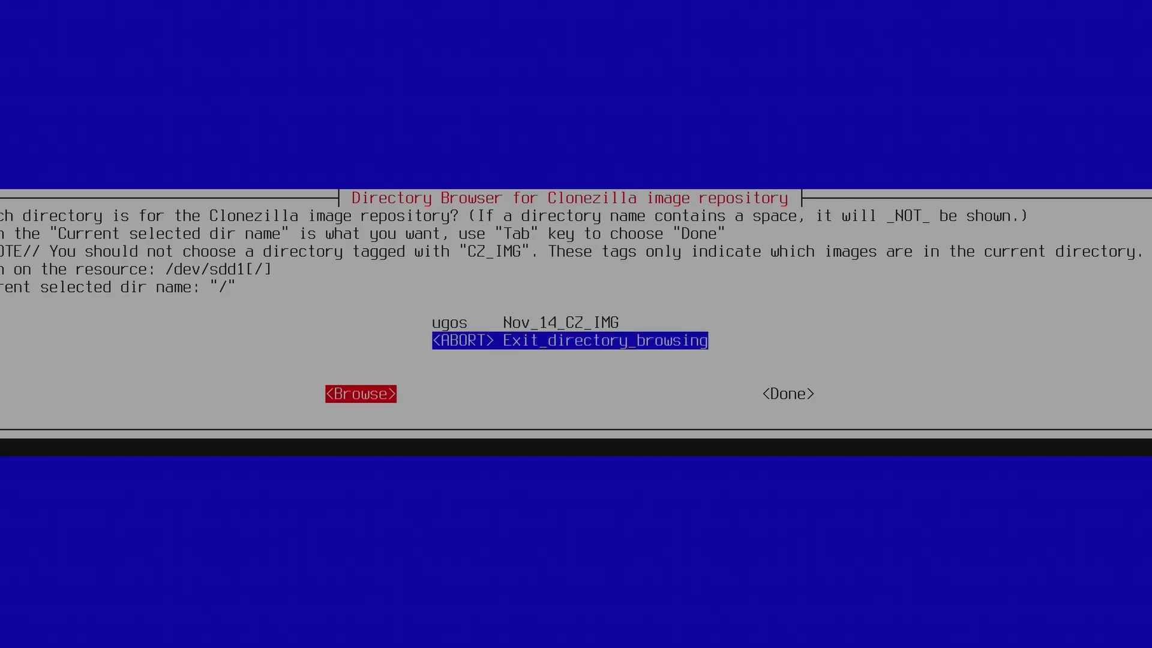
key("Tab")
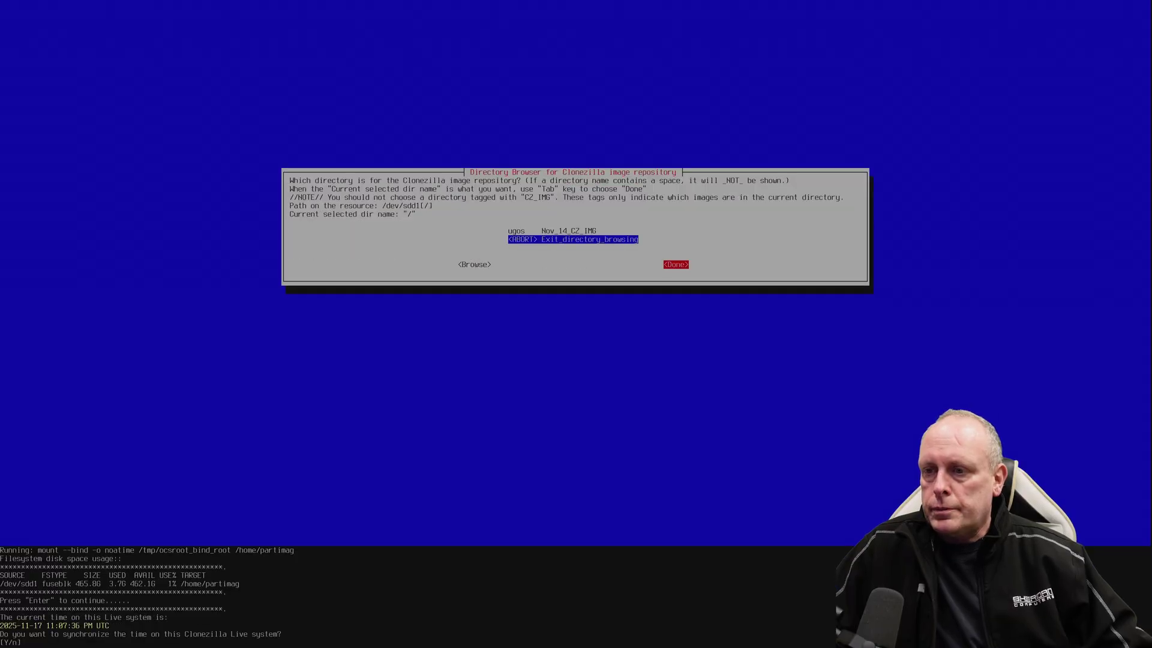
type("n")
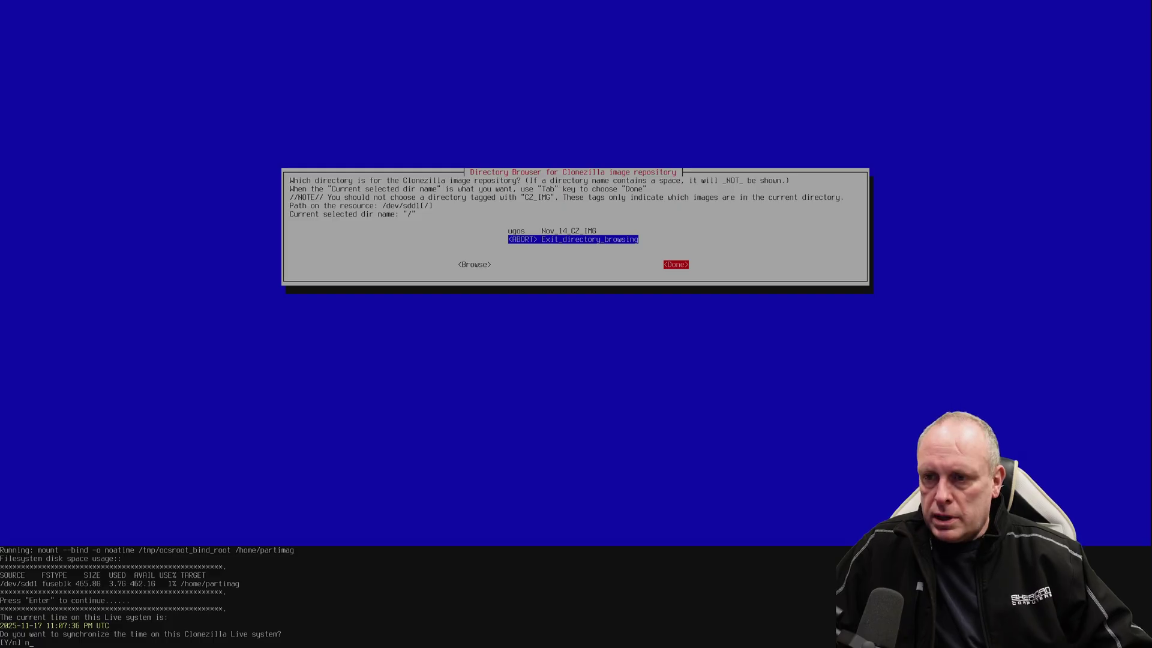
key("Return")
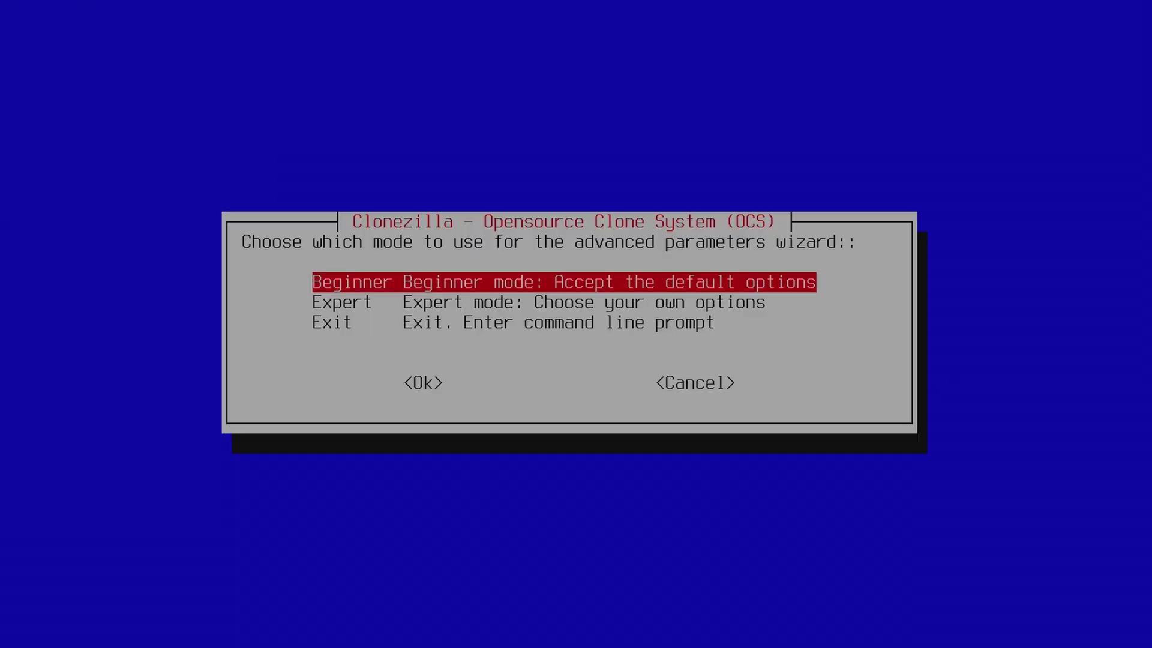
key("Return")
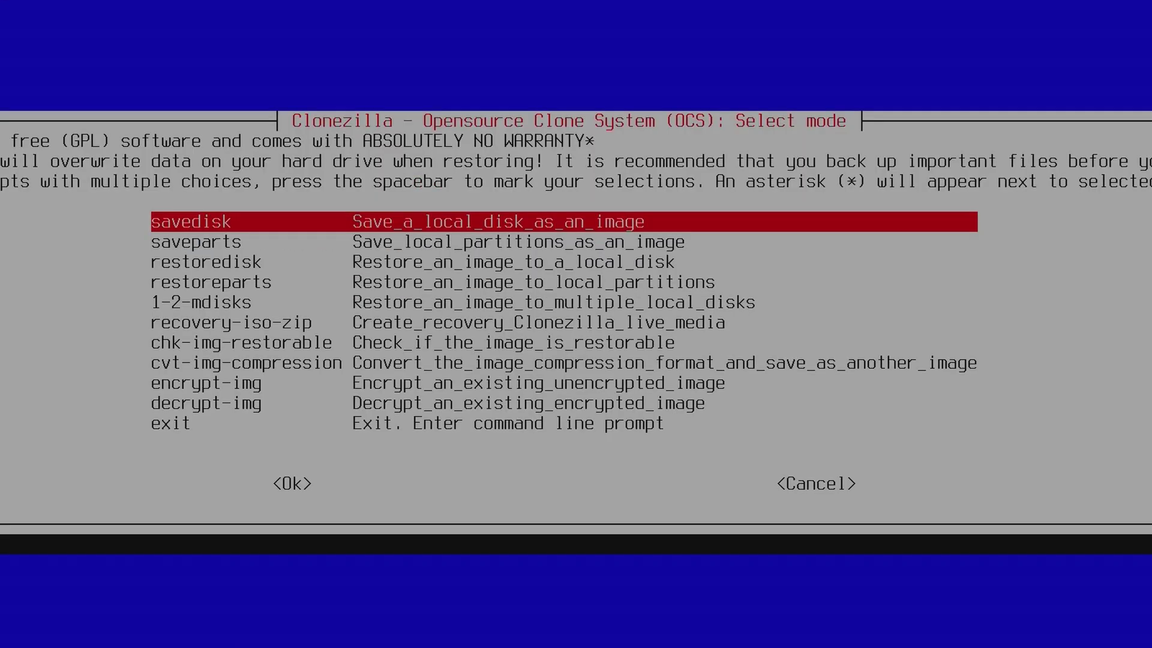
key("Down")
key("Down")
key("Down")
key("Up")
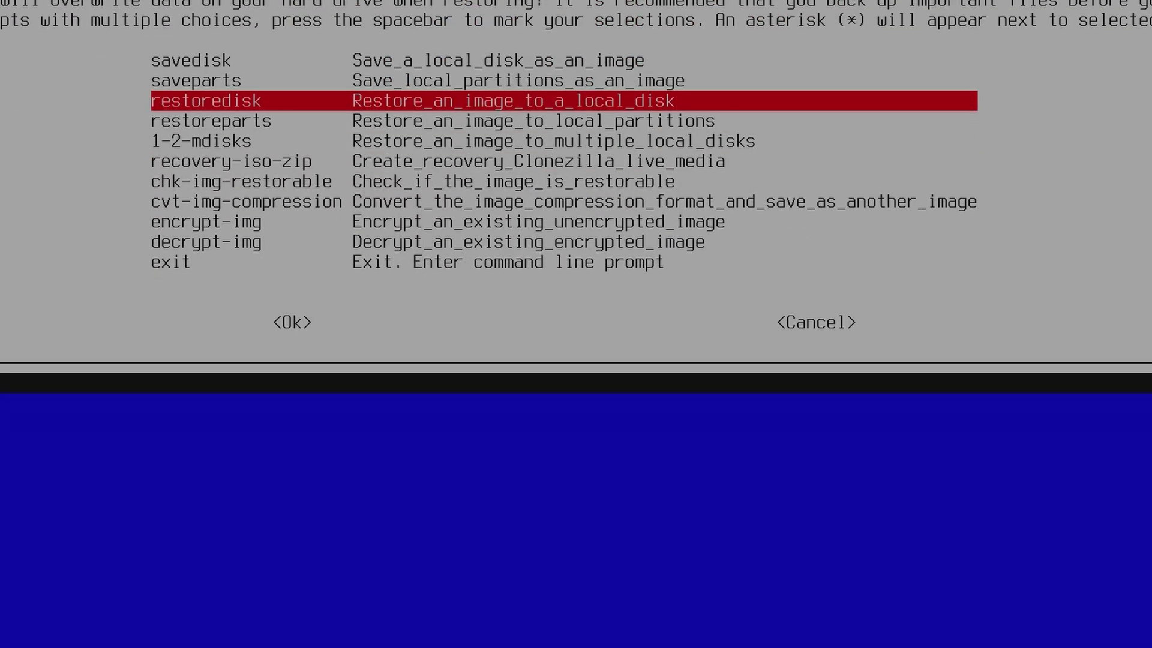
key("Return")
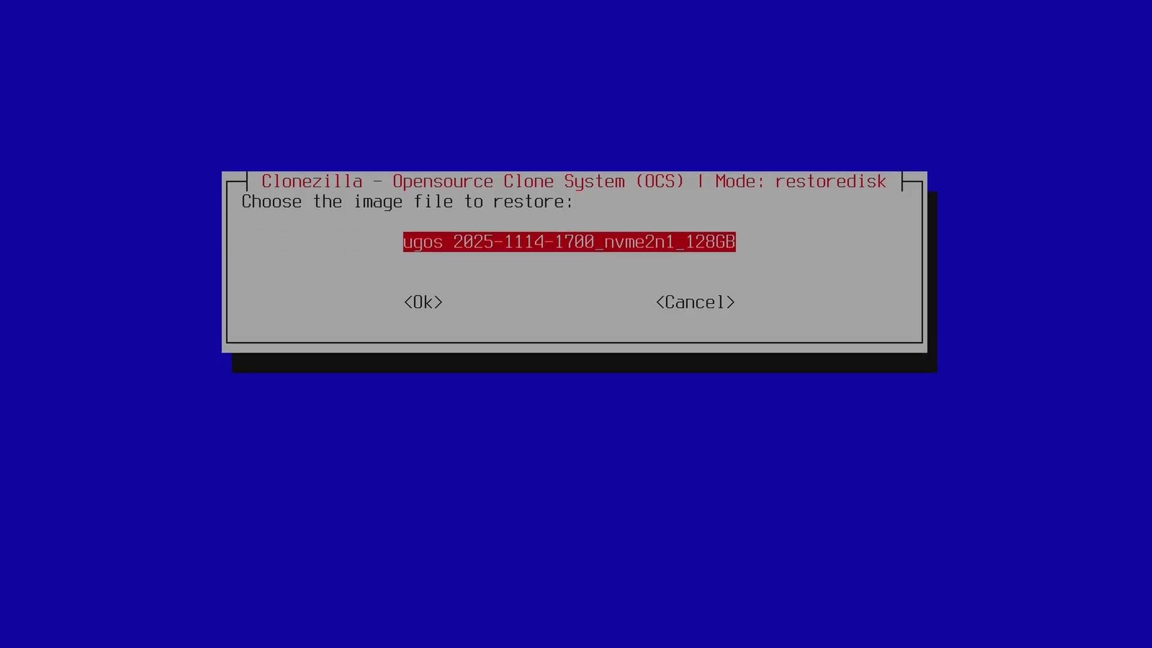
key("Return")
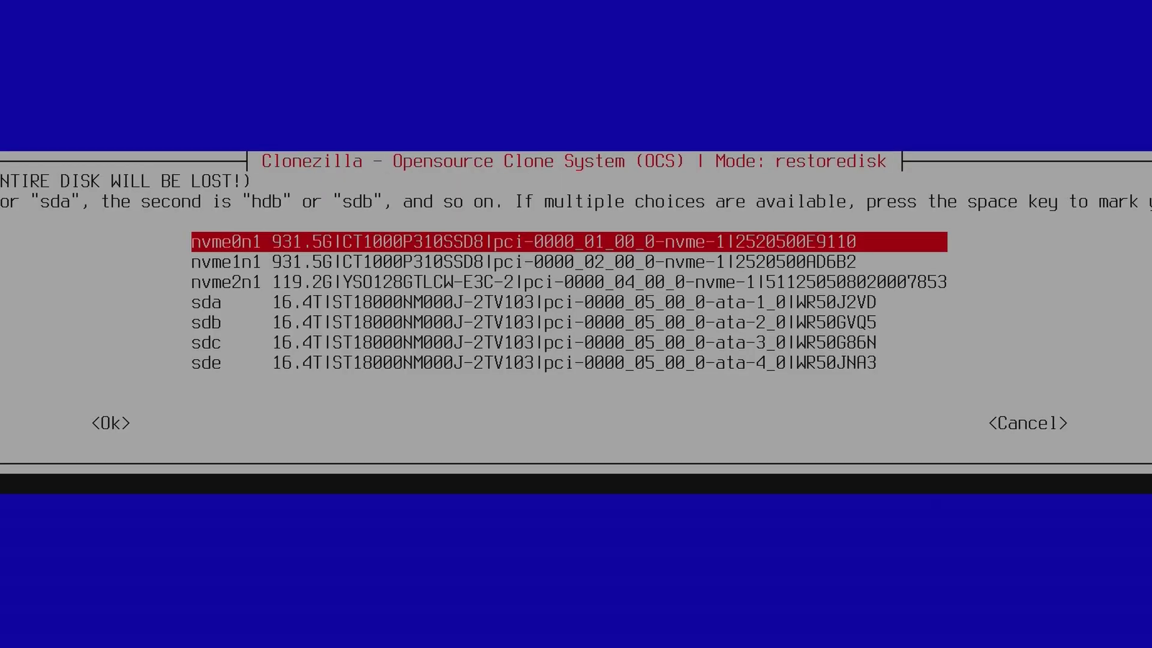
Step: Target the 119.2G nvme2n1 drive with -k0, skip the image check and copy no logs
key("Down")
key("Down")
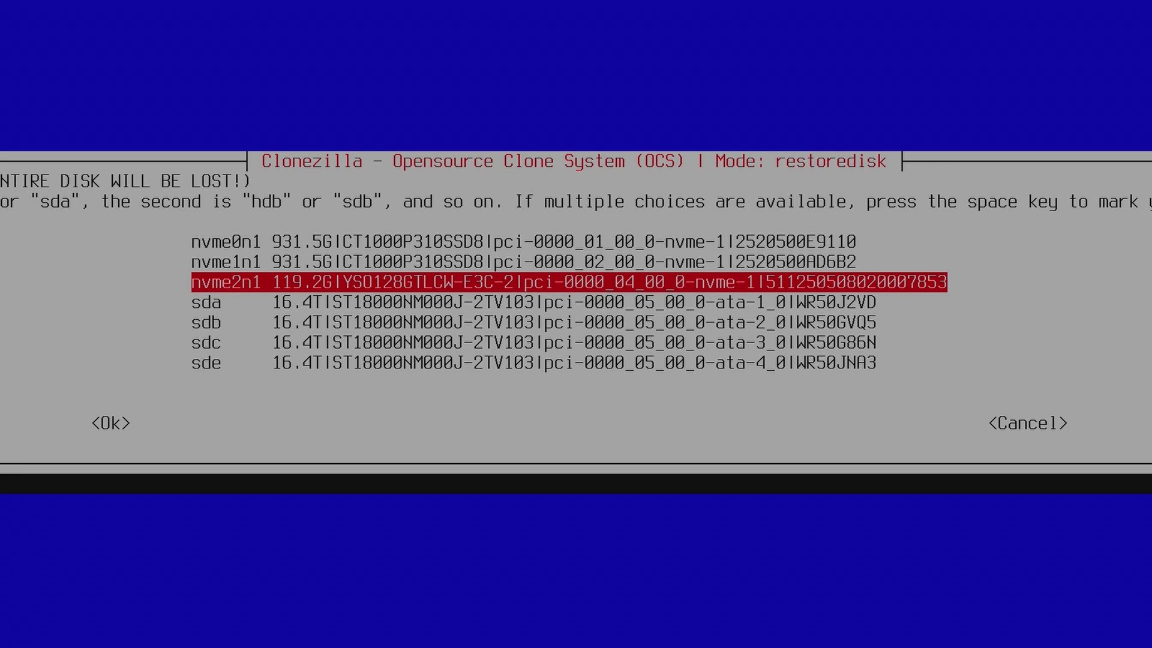
key("Return")
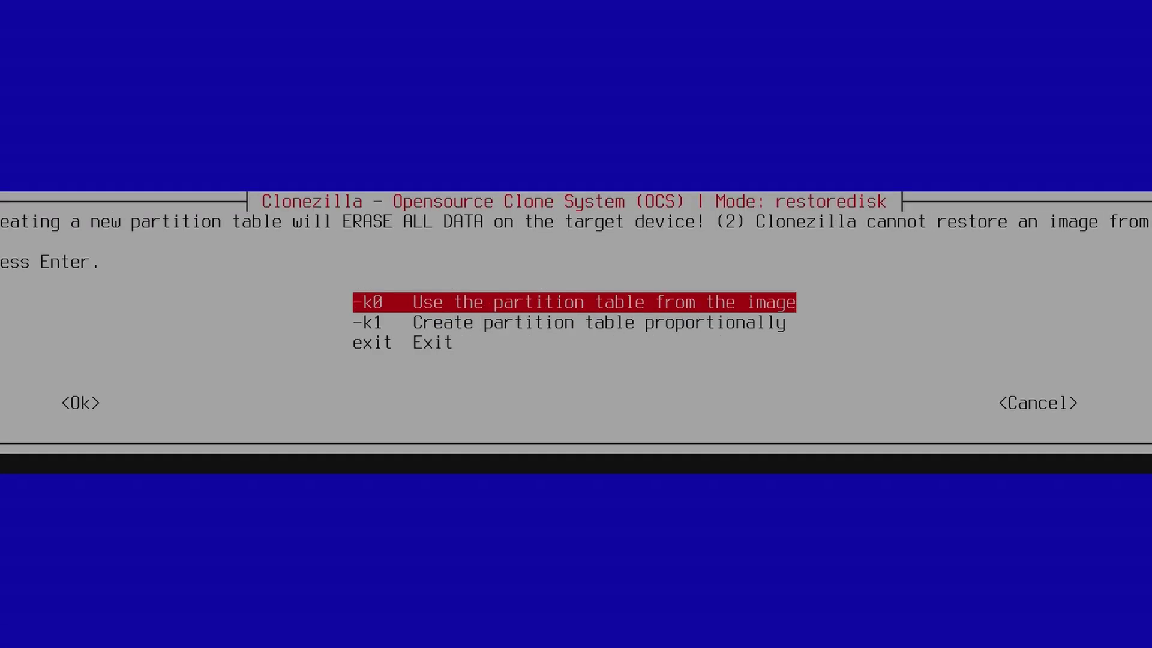
key("Return")
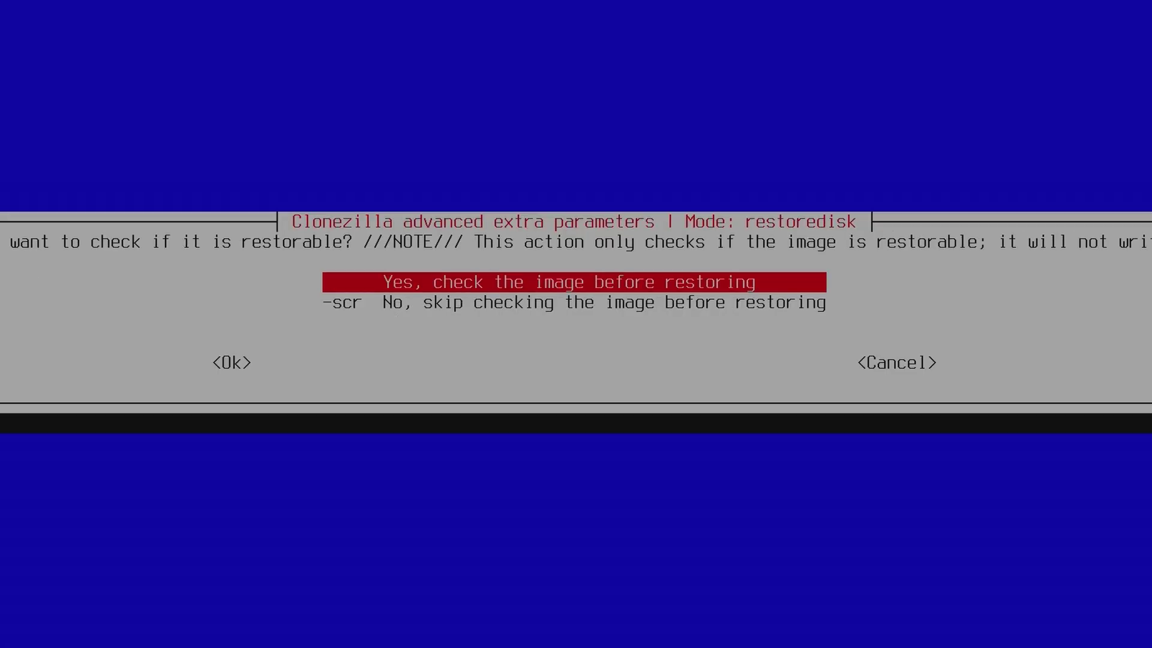
key("Down")
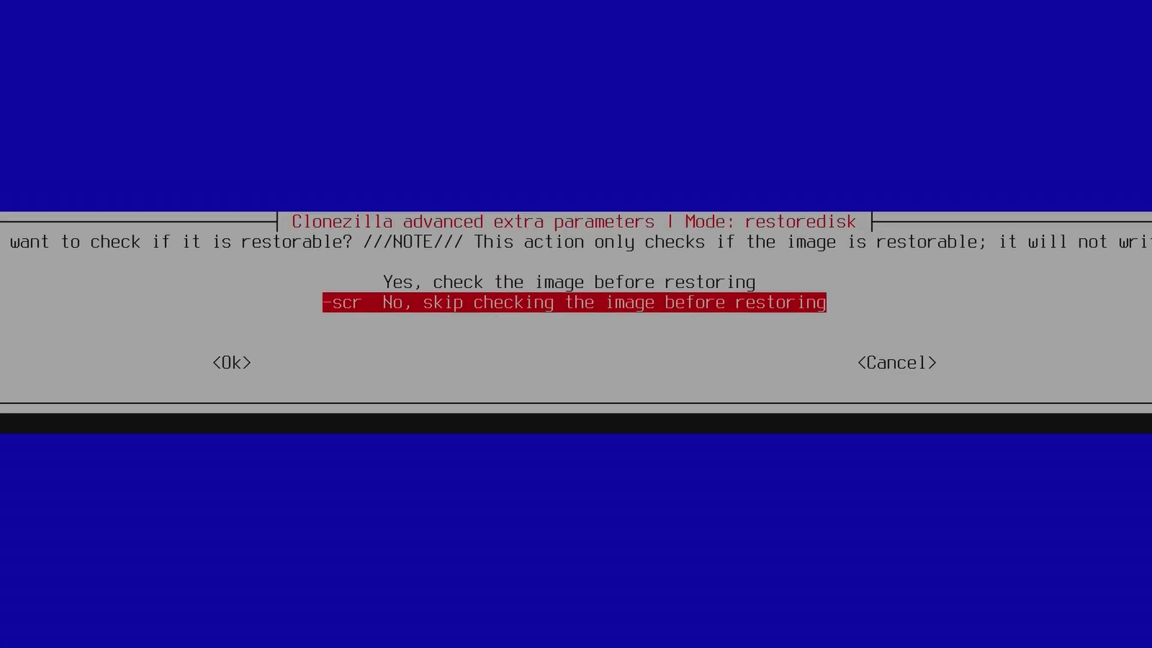
key("Return")
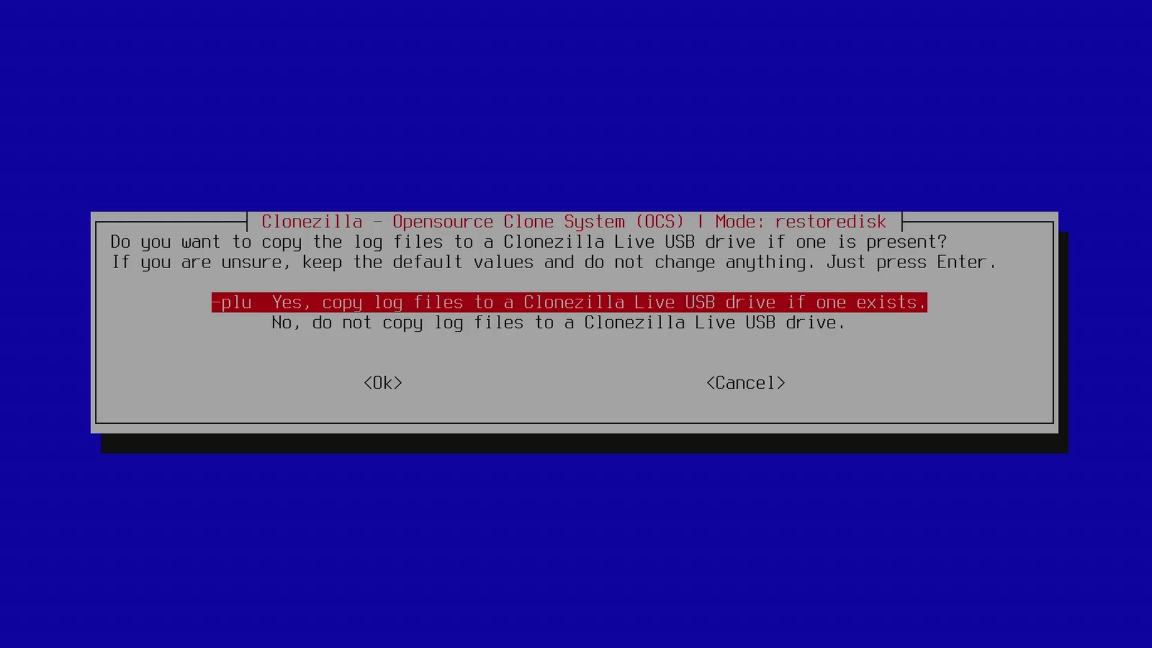
key("Down")
key("Return")
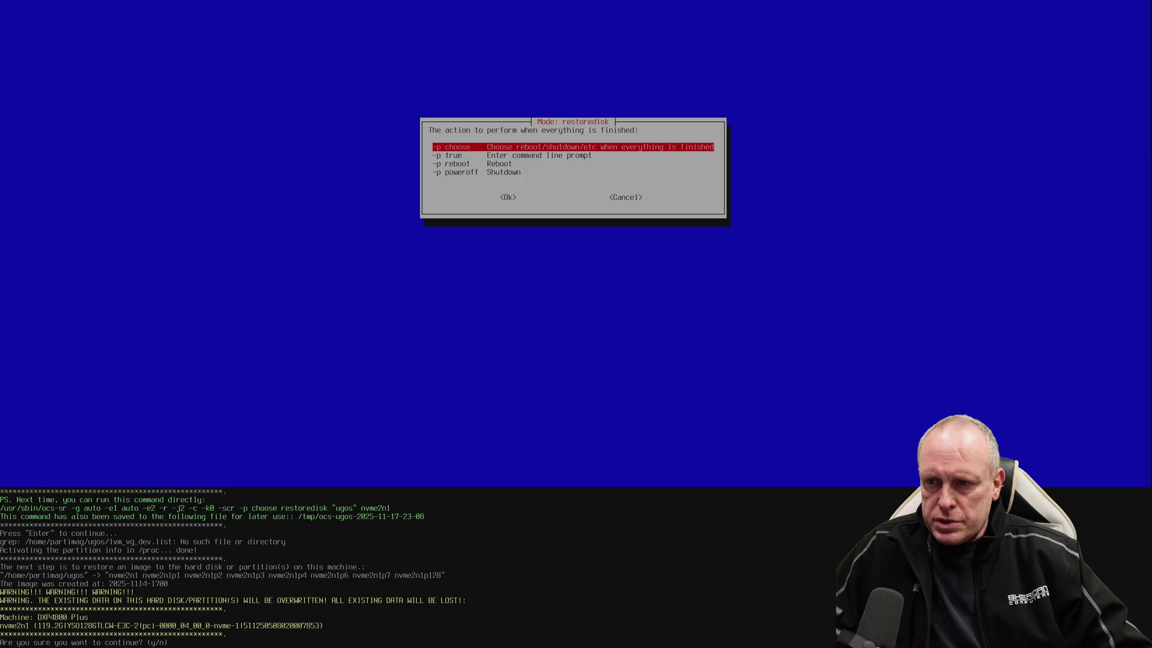
Step: Answer y to both overwrite warnings to restore the ugos image onto nvme2n1
type("y")
key("Return")
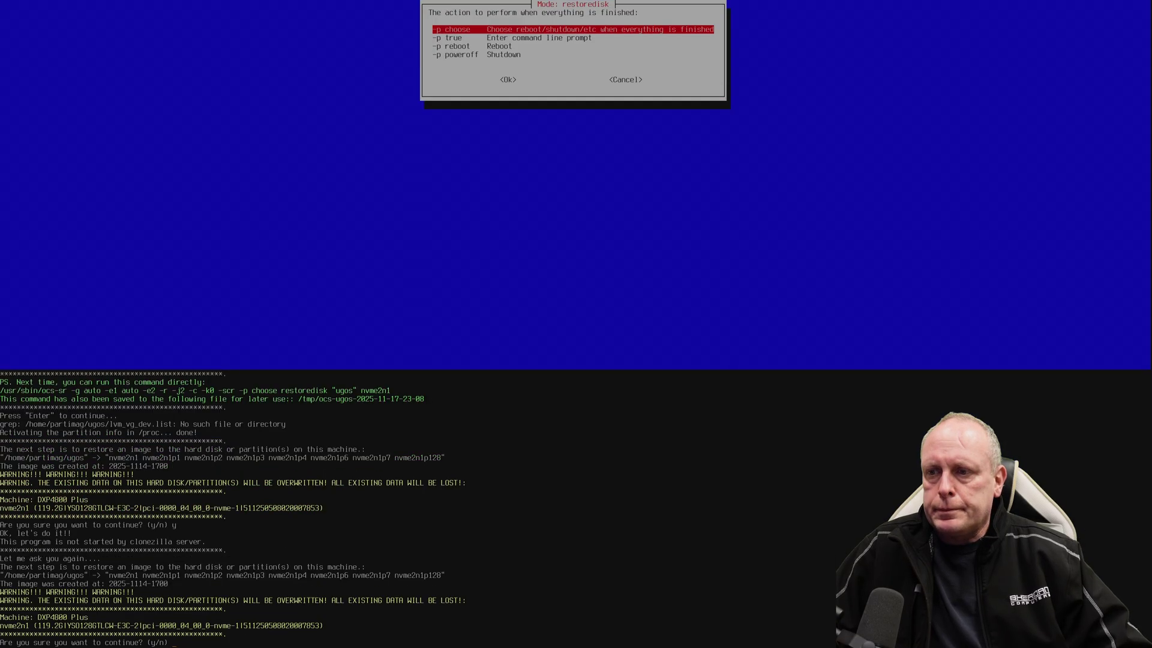
type("y")
key("Return")
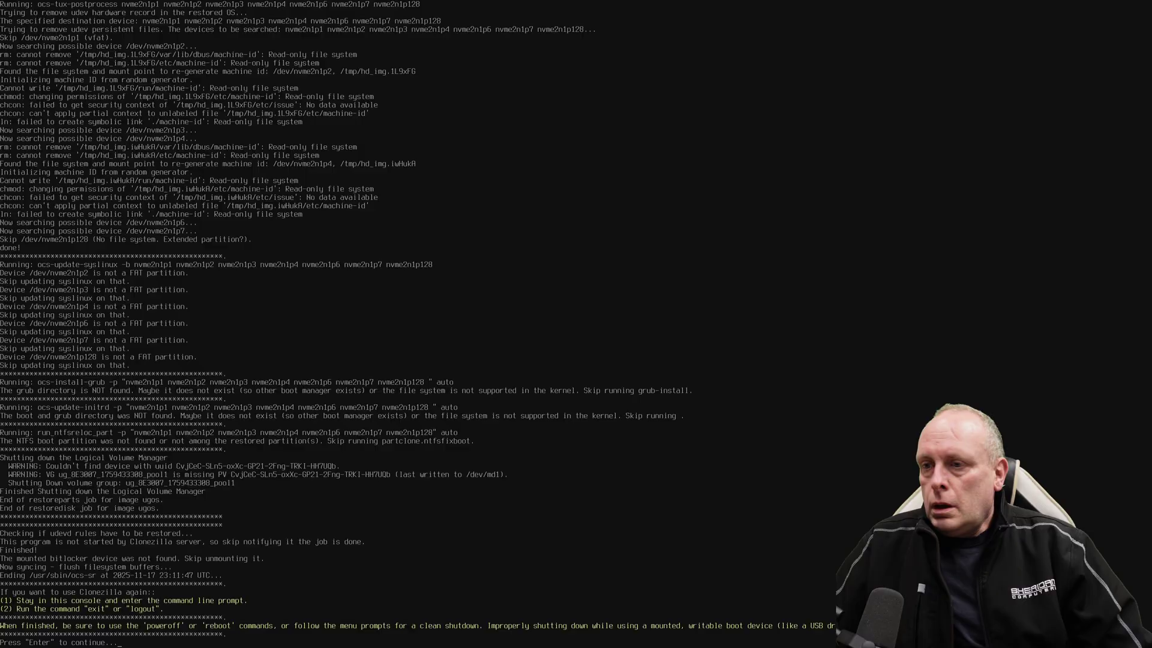
Step: Continue past the restore log and choose reboot so the NAS boots UGOS
key("Return")
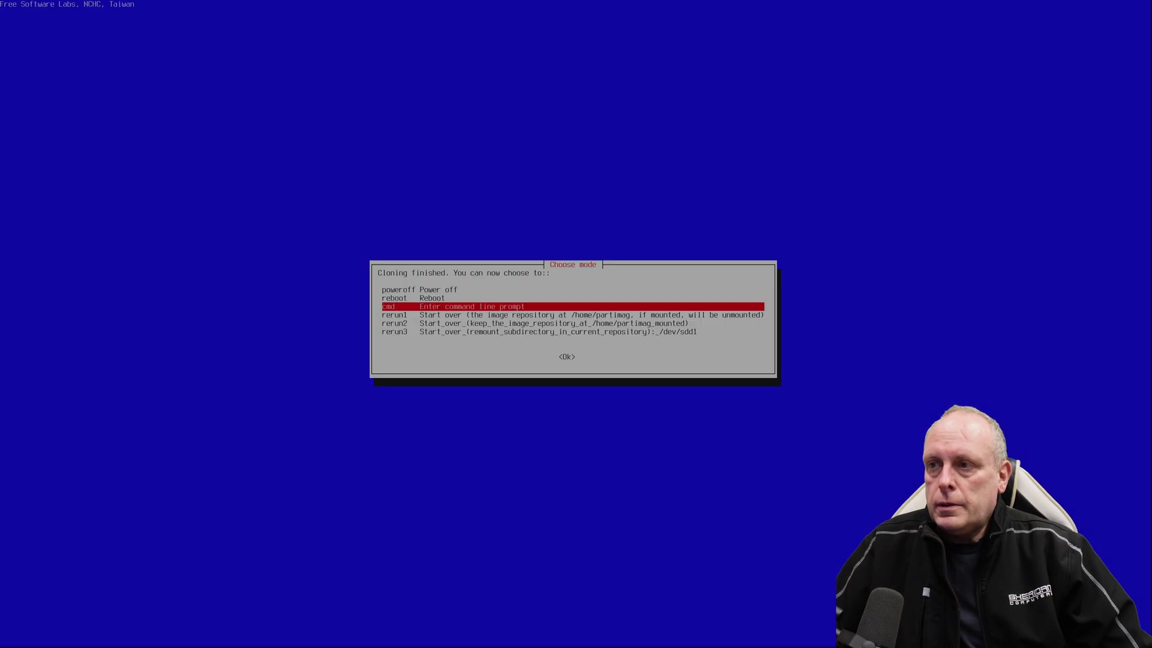
key("Up")
key("Up")
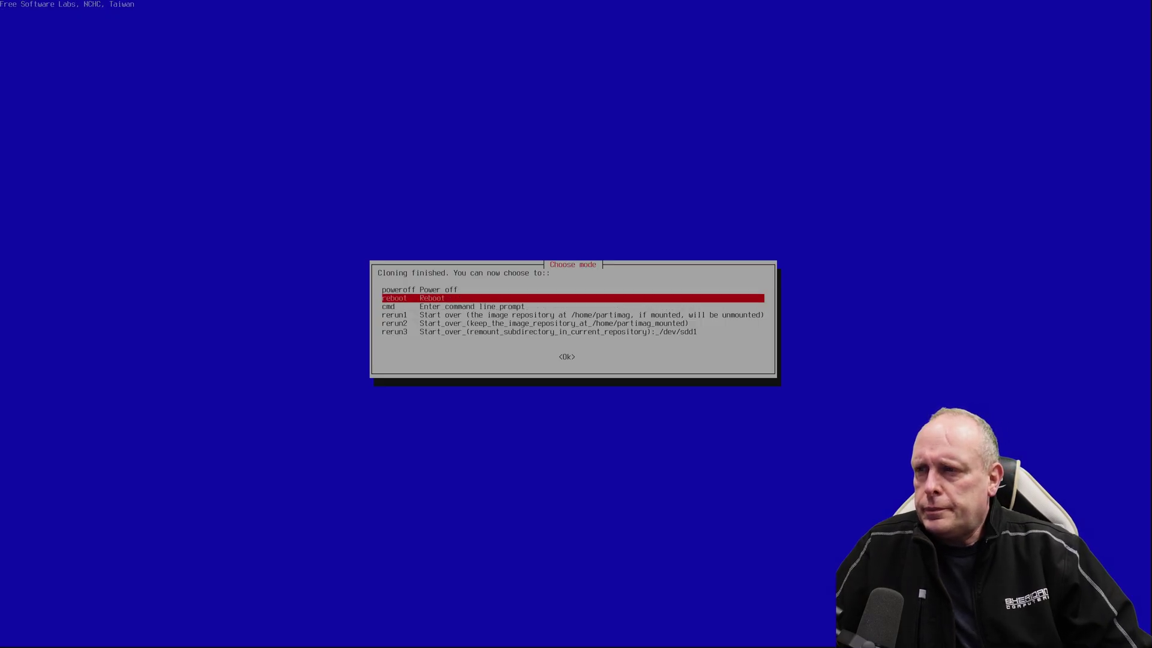
key("Down")
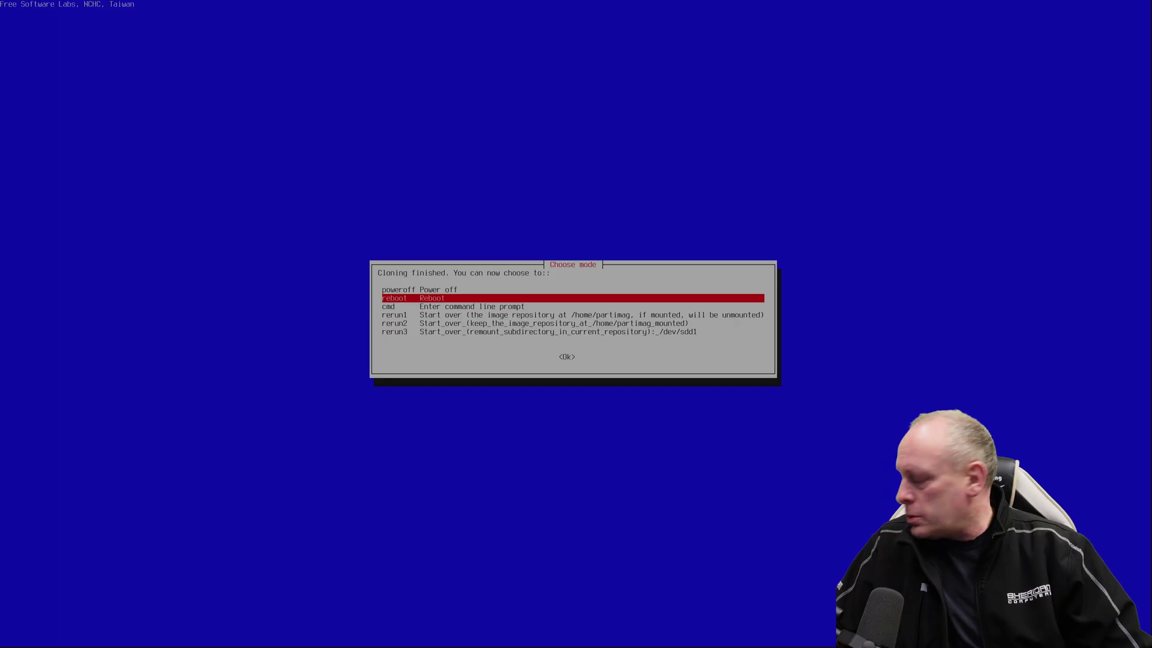
key("Return")
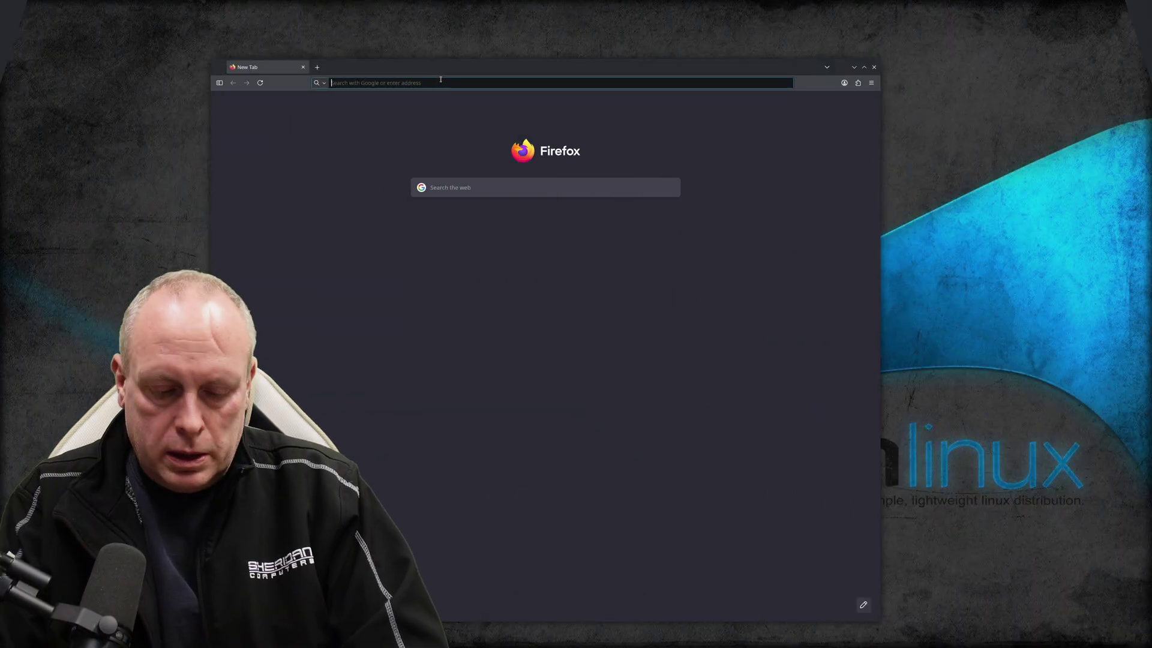
Step: Search Google for 'ugreen find nas', reject cookies, and open the UGREEN WebFind result
type("u")
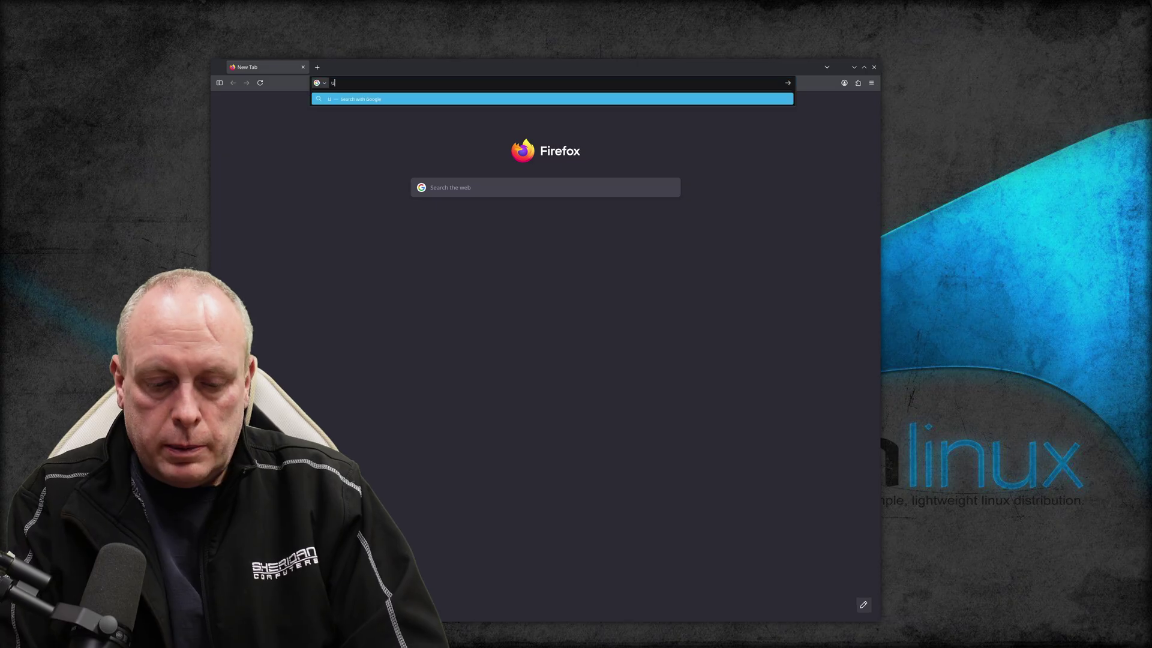
type("green fin")
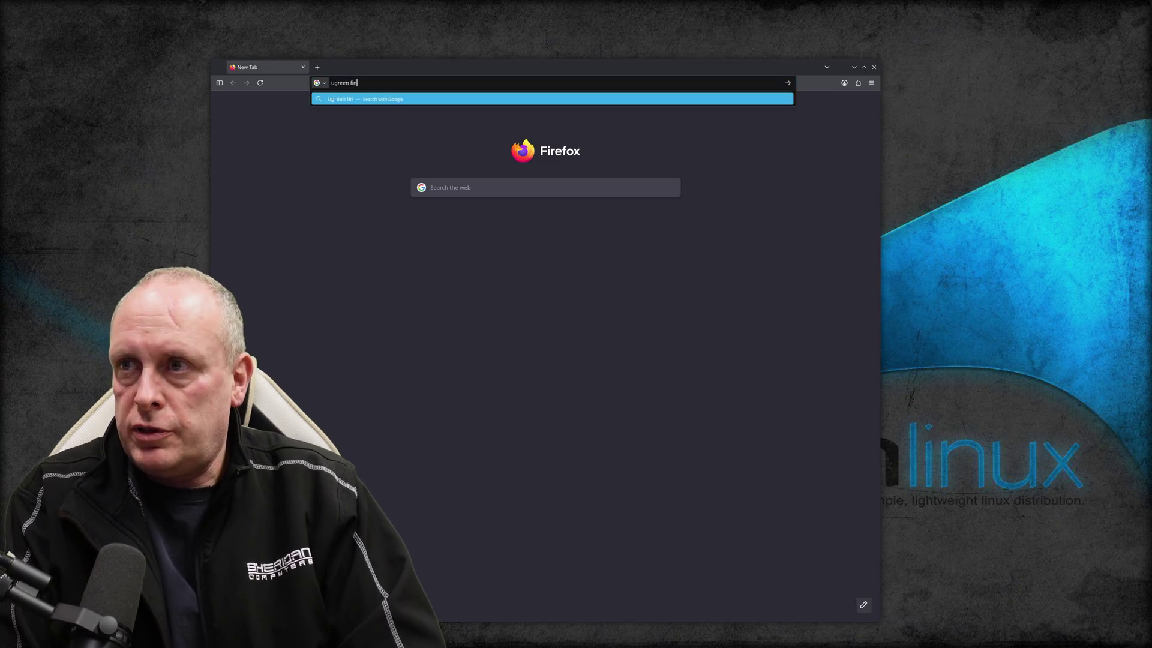
type("d nas")
key("Return")
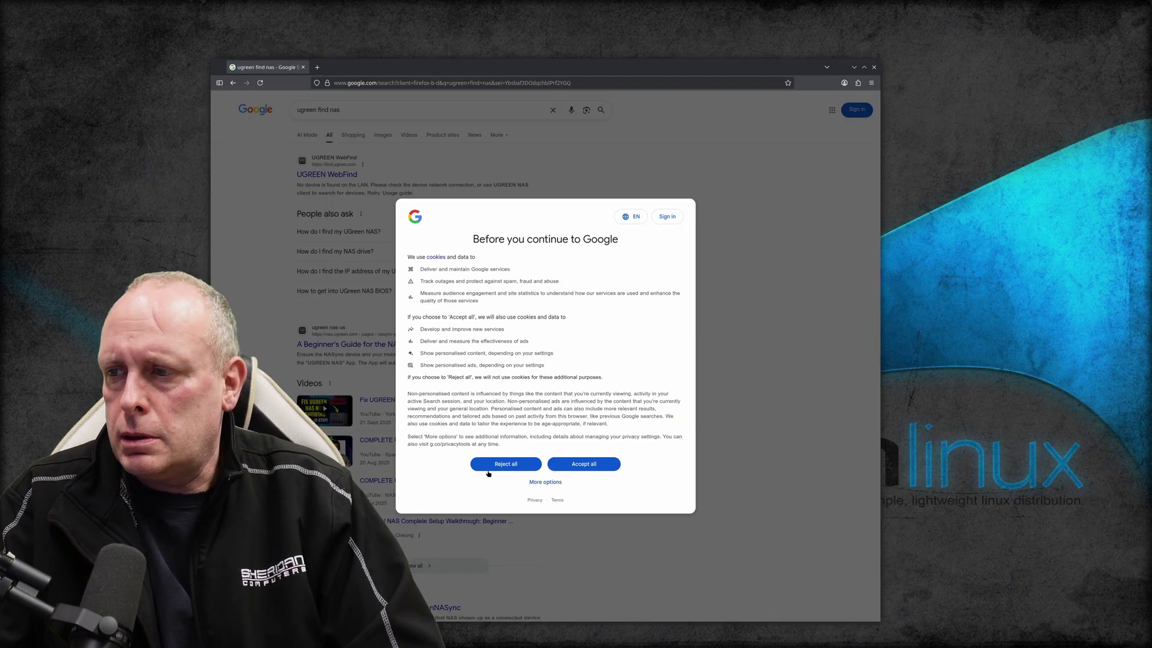
left_click(489, 469)
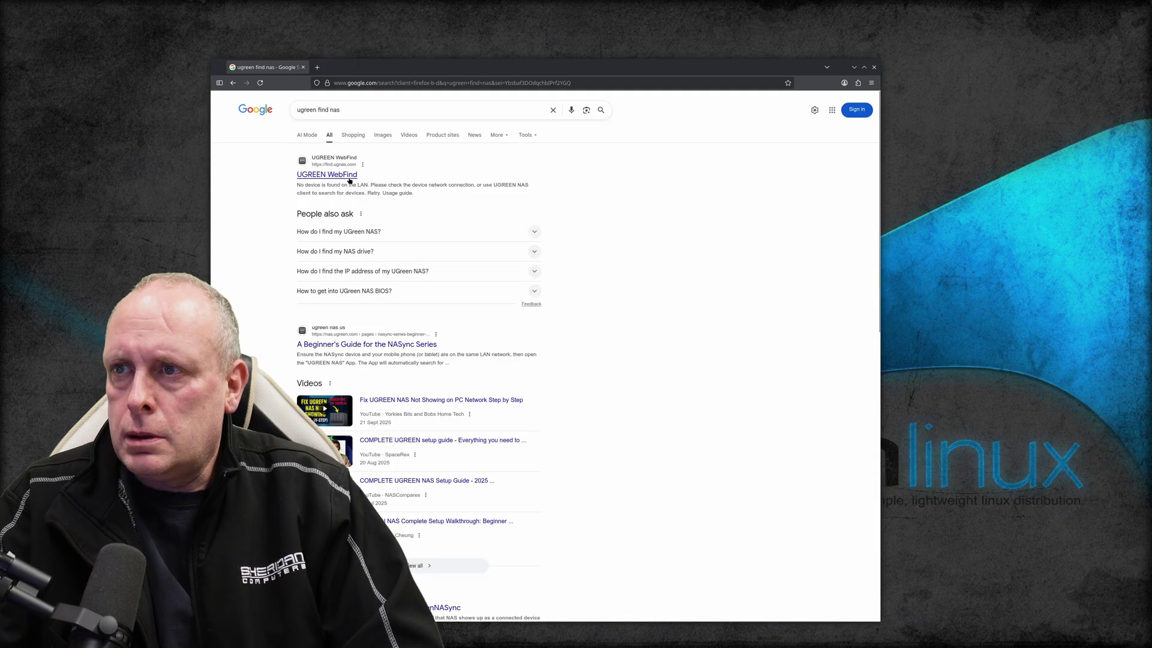
left_click(349, 179)
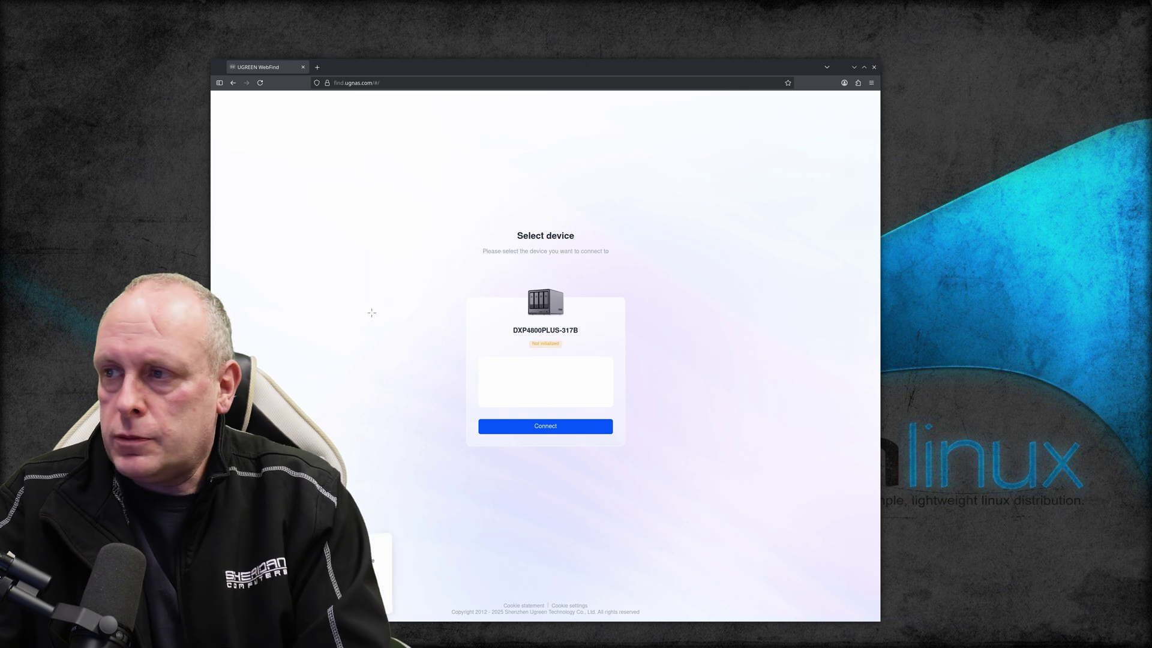
mouse_move(428, 210)
left_mouse_down()
mouse_move(465, 209)
mouse_move(503, 229)
left_mouse_up()
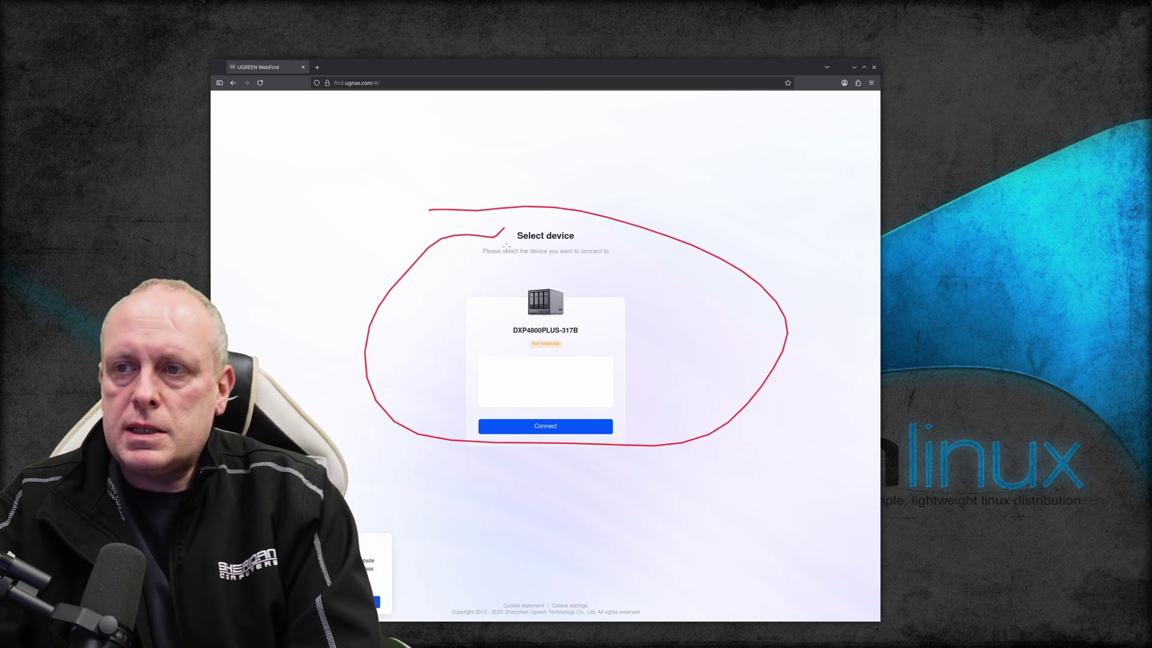